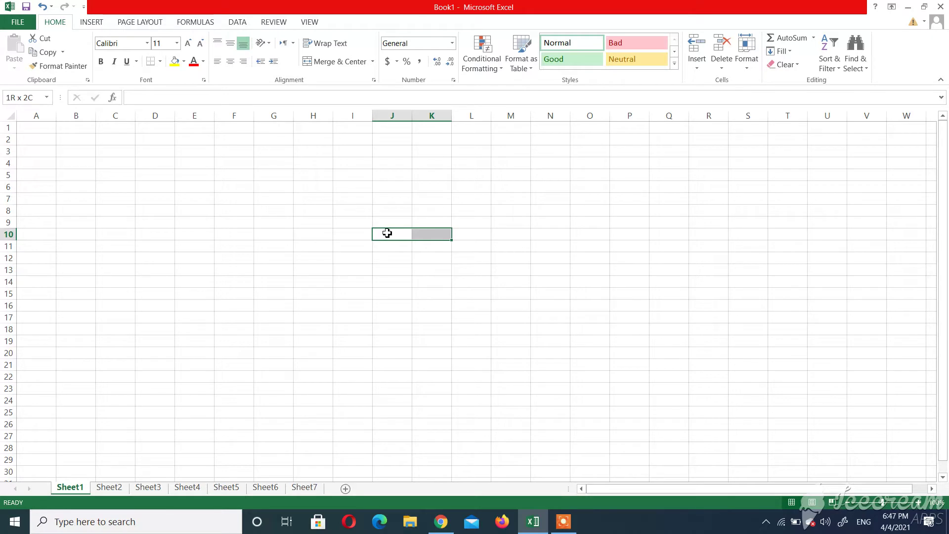
# - Extend the selection from J10 right to column R and back, then down and up toward row 4
pyautogui.hotkey('shift', 'Right')
pyautogui.hotkey('shift', 'Right')
pyautogui.hotkey('shift', 'Right')
pyautogui.hotkey('shift', 'Right')
pyautogui.hotkey('shift', 'Right')
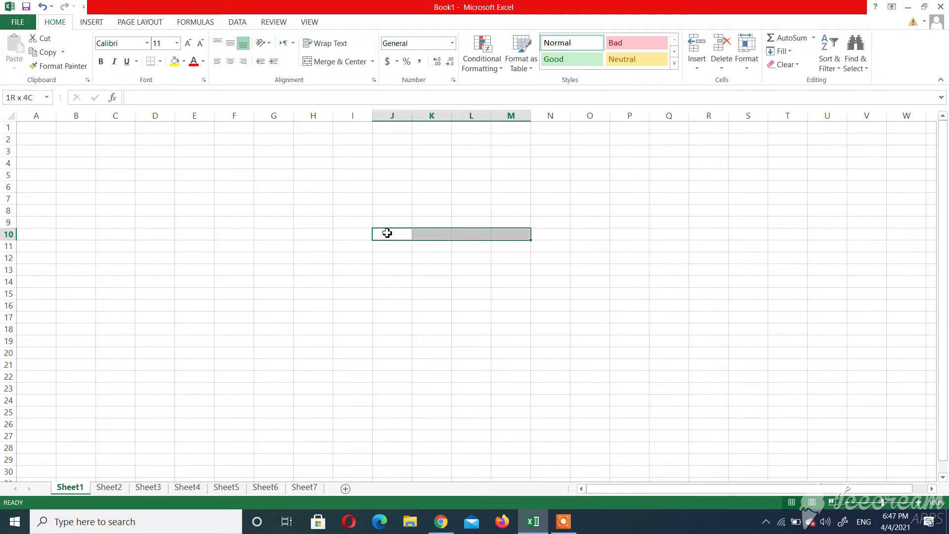
pyautogui.hotkey('shift', 'Right')
pyautogui.hotkey('shift', 'Right')
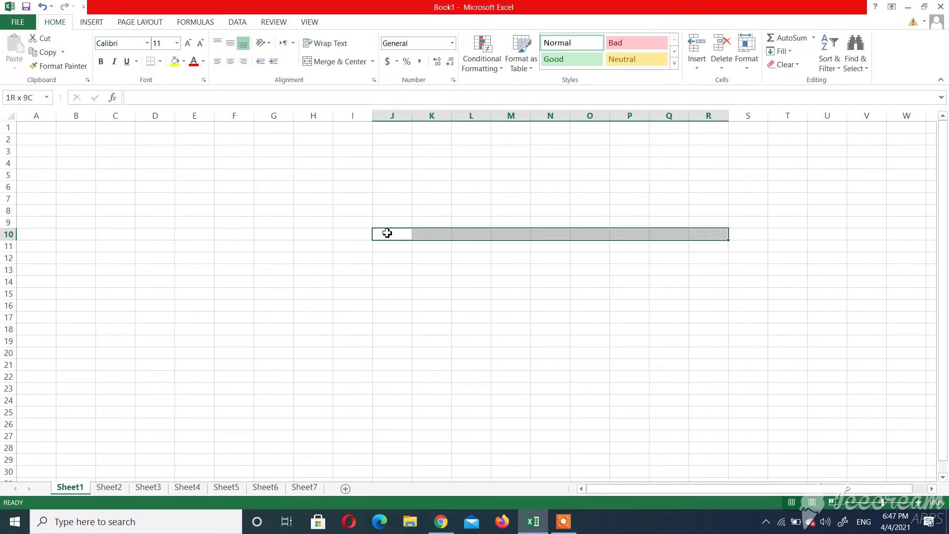
pyautogui.hotkey('shift', 'Left')
pyautogui.hotkey('shift', 'Left')
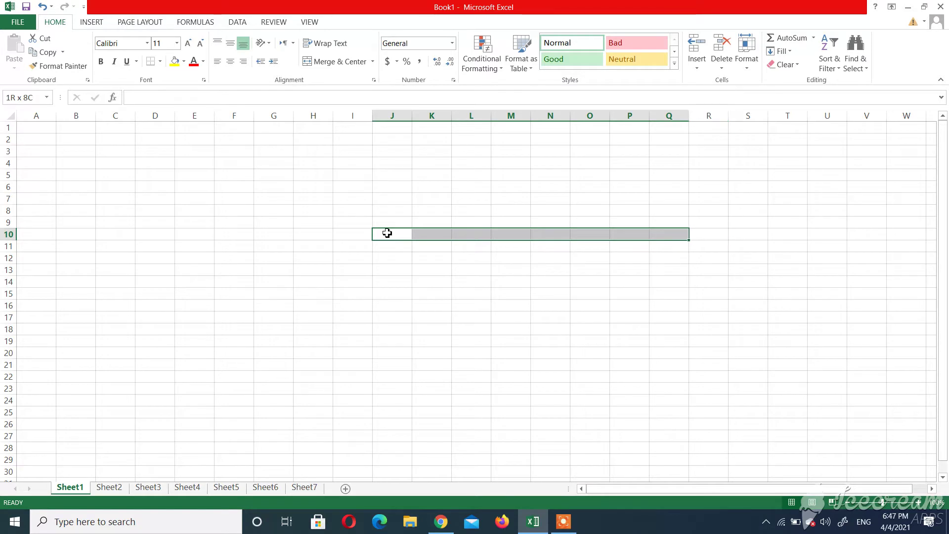
pyautogui.hotkey('shift', 'Left')
pyautogui.hotkey('shift', 'Left')
pyautogui.hotkey('shift', 'Left')
pyautogui.hotkey('shift', 'Left')
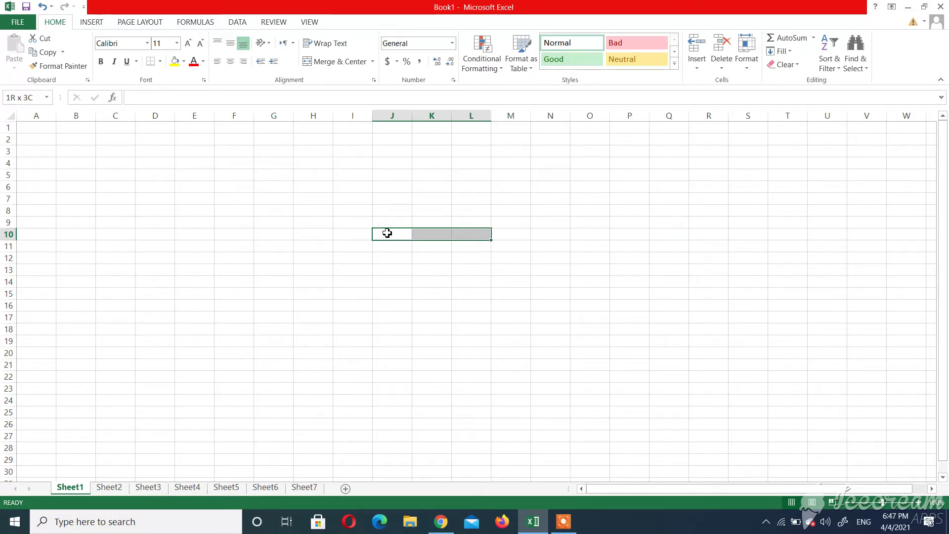
pyautogui.hotkey('shift', 'Down')
pyautogui.hotkey('shift', 'Down')
pyautogui.hotkey('shift', 'Down')
pyautogui.hotkey('shift', 'Down')
pyautogui.hotkey('shift', 'Down')
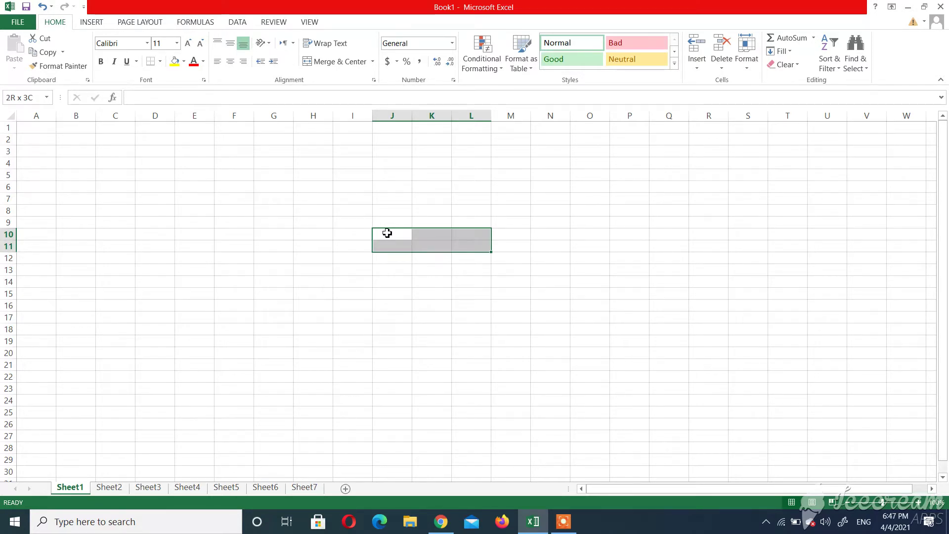
pyautogui.hotkey('shift', 'Up')
pyautogui.hotkey('shift', 'Up')
pyautogui.hotkey('shift', 'Up')
pyautogui.hotkey('shift', 'Up')
pyautogui.hotkey('shift', 'Up')
pyautogui.hotkey('shift', 'Up')
pyautogui.hotkey('shift', 'Up')
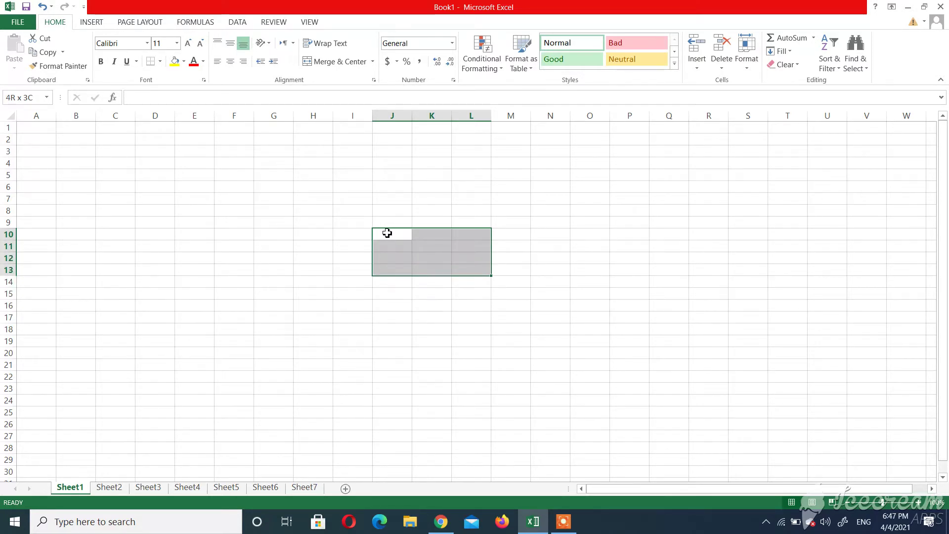
pyautogui.hotkey('shift', 'Up')
pyautogui.hotkey('shift', 'Up')
pyautogui.hotkey('shift', 'Up')
pyautogui.hotkey('shift', 'Up')
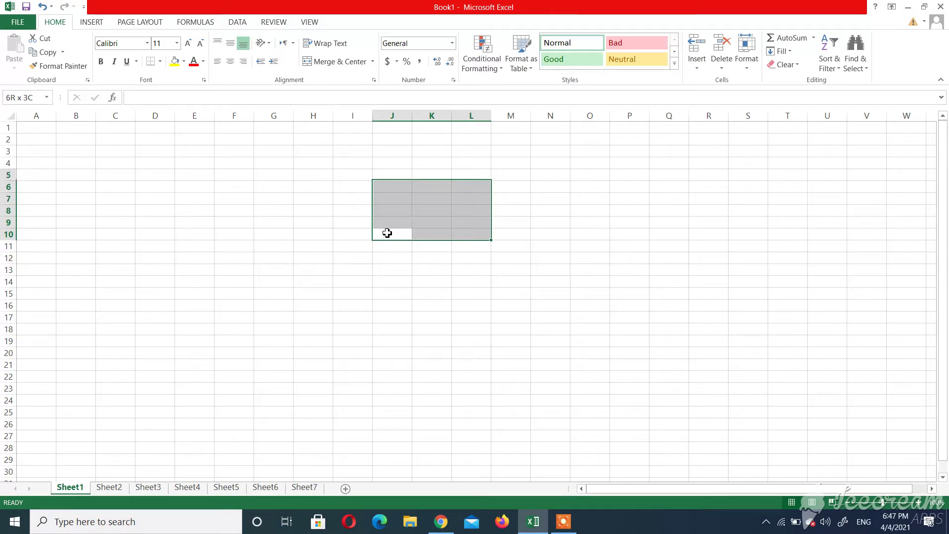
pyautogui.hotkey('shift', 'Left')
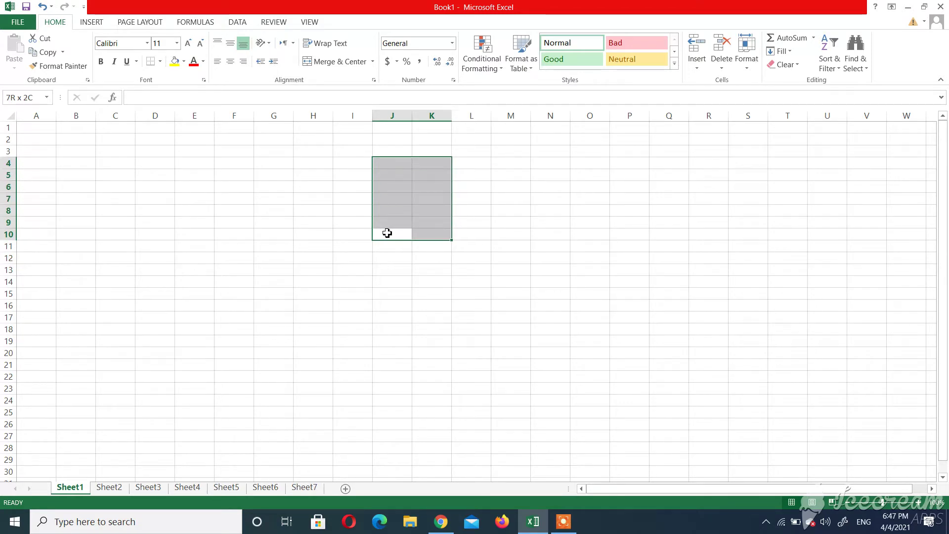
# - Widen the selection to column W and reshape its rows until J10:W19 is selected
pyautogui.hotkey('shift', 'Right')
pyautogui.hotkey('shift', 'Right')
pyautogui.hotkey('shift', 'Right')
pyautogui.hotkey('shift', 'Right')
pyautogui.hotkey('shift', 'Right')
pyautogui.hotkey('shift', 'Right')
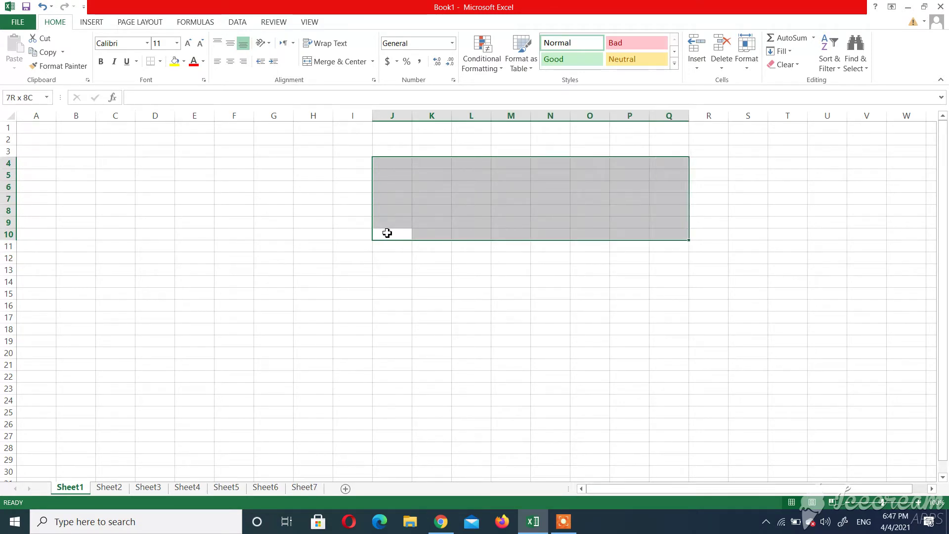
pyautogui.hotkey('shift', 'Up')
pyautogui.hotkey('shift', 'Up')
pyautogui.hotkey('shift', 'Up')
pyautogui.hotkey('shift', 'Right')
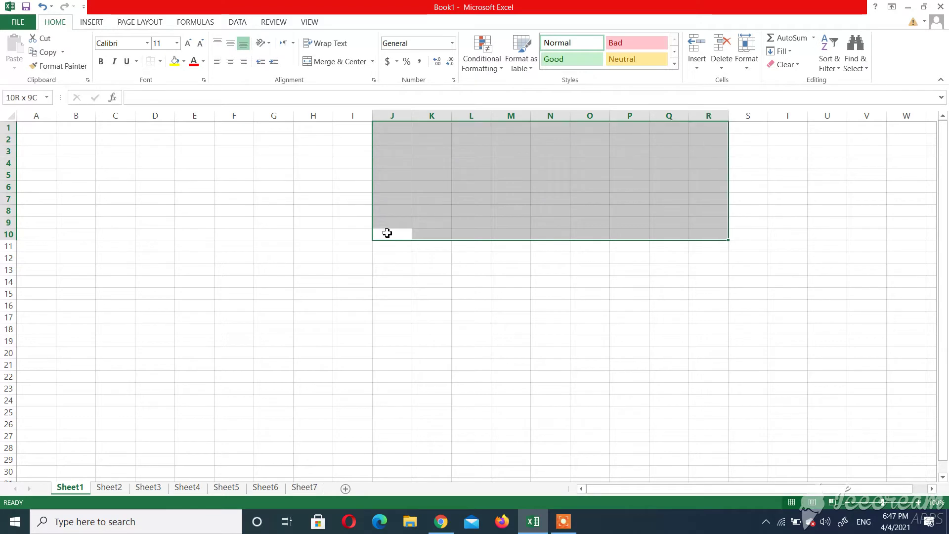
pyautogui.hotkey('shift', 'Right')
pyautogui.hotkey('shift', 'Right')
pyautogui.hotkey('shift', 'Right')
pyautogui.hotkey('shift', 'Right')
pyautogui.hotkey('shift', 'Right')
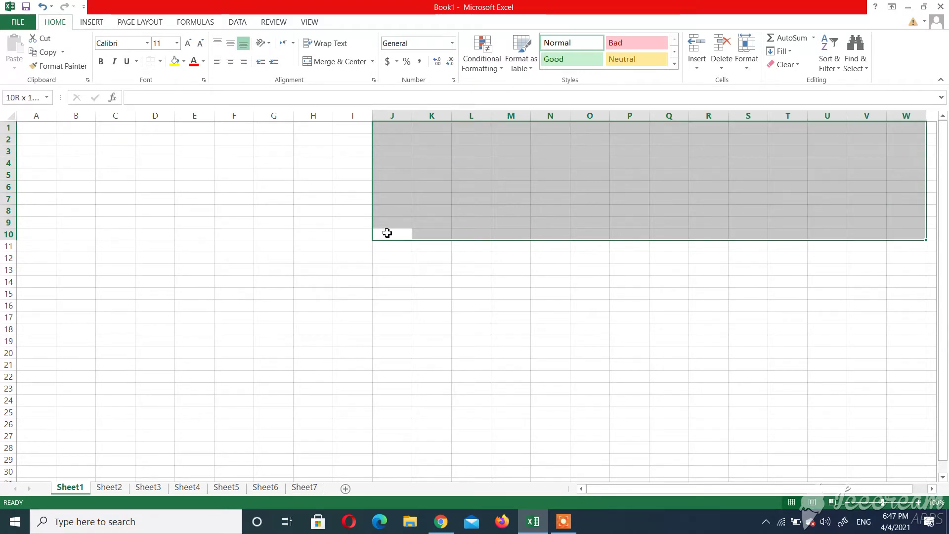
pyautogui.hotkey('shift', 'Down')
pyautogui.hotkey('shift', 'Down')
pyautogui.hotkey('shift', 'Down')
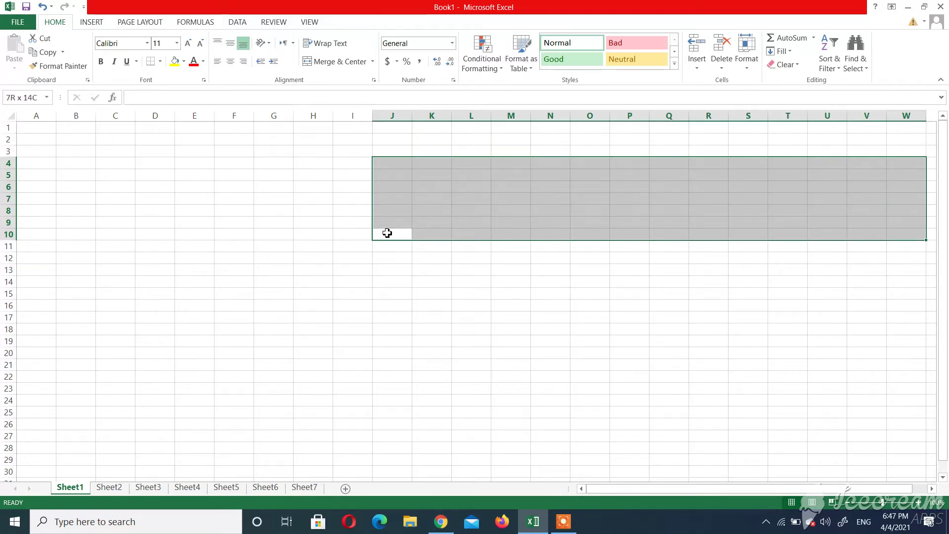
pyautogui.hotkey('shift', 'Down')
pyautogui.hotkey('shift', 'Down')
pyautogui.hotkey('shift', 'Down')
pyautogui.hotkey('shift', 'Down')
pyautogui.hotkey('shift', 'Down')
pyautogui.hotkey('shift', 'Down')
pyautogui.hotkey('shift', 'Down')
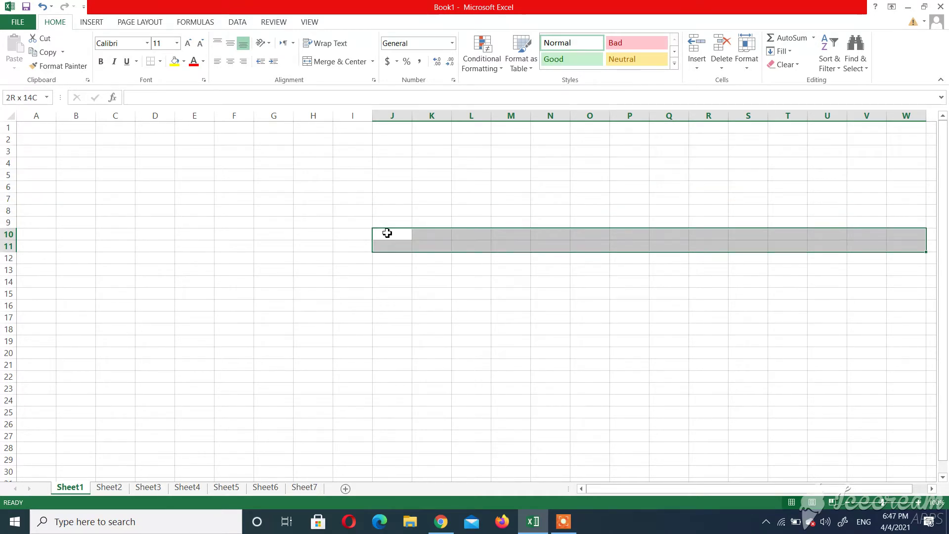
pyautogui.hotkey('shift', 'Down')
pyautogui.hotkey('shift', 'Down')
pyautogui.hotkey('shift', 'Down')
pyautogui.hotkey('shift', 'Down')
pyautogui.hotkey('shift', 'Down')
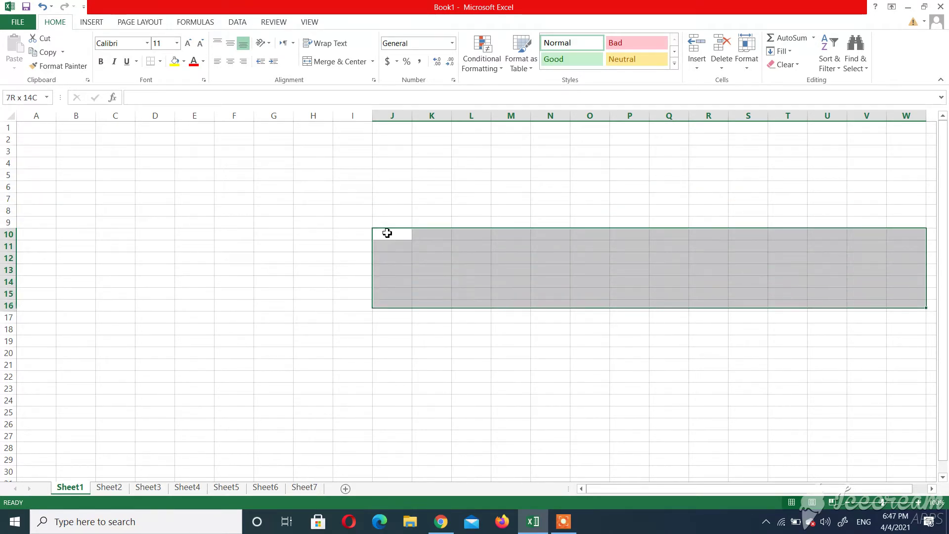
pyautogui.hotkey('shift', 'Down')
pyautogui.hotkey('shift', 'Down')
pyautogui.hotkey('shift', 'Down')
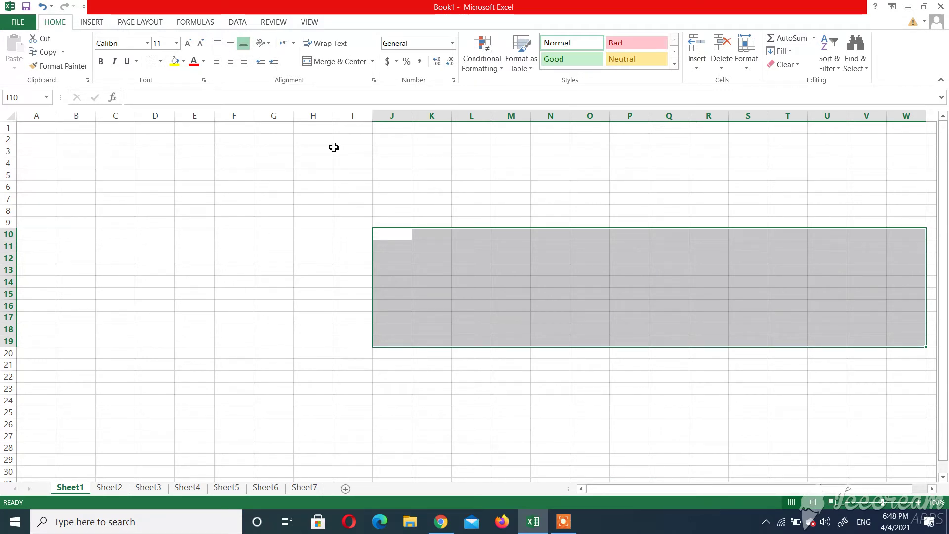
# - Select the entire sheet with the Select All corner and deselect it by clicking a cell, twice
pyautogui.click(13, 116)
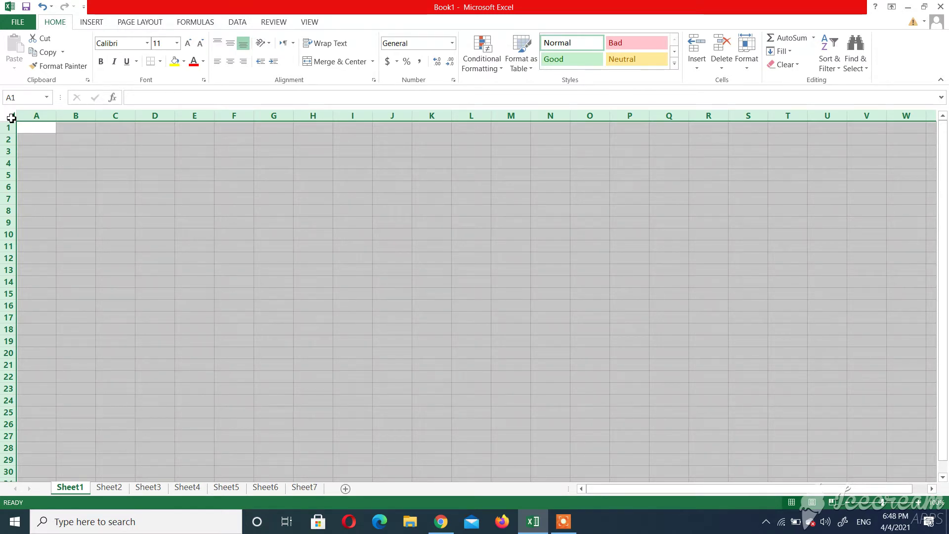
pyautogui.click(138, 221)
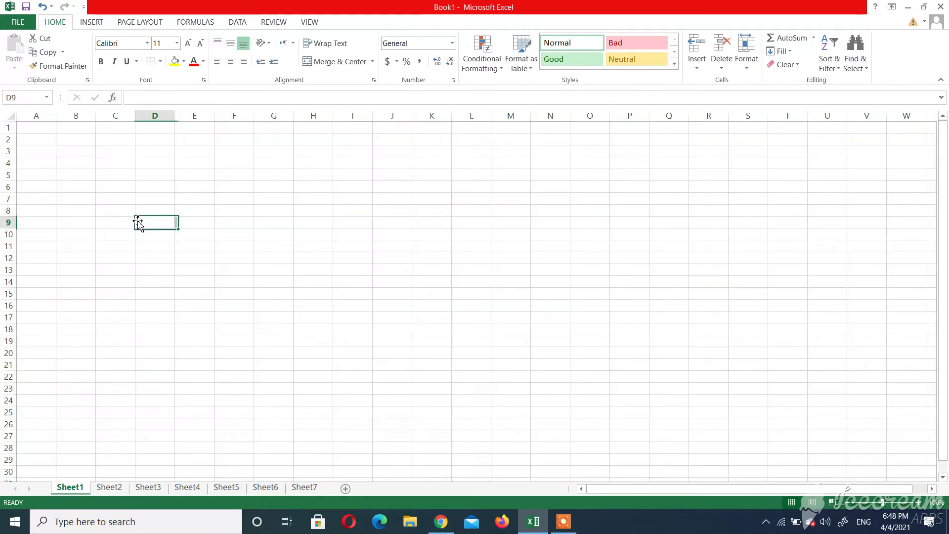
pyautogui.click(11, 120)
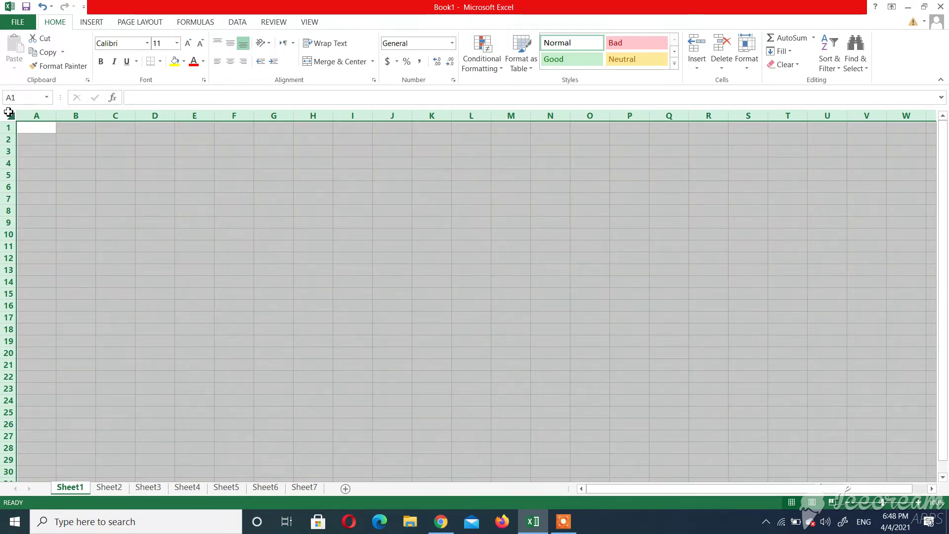
pyautogui.click(73, 152)
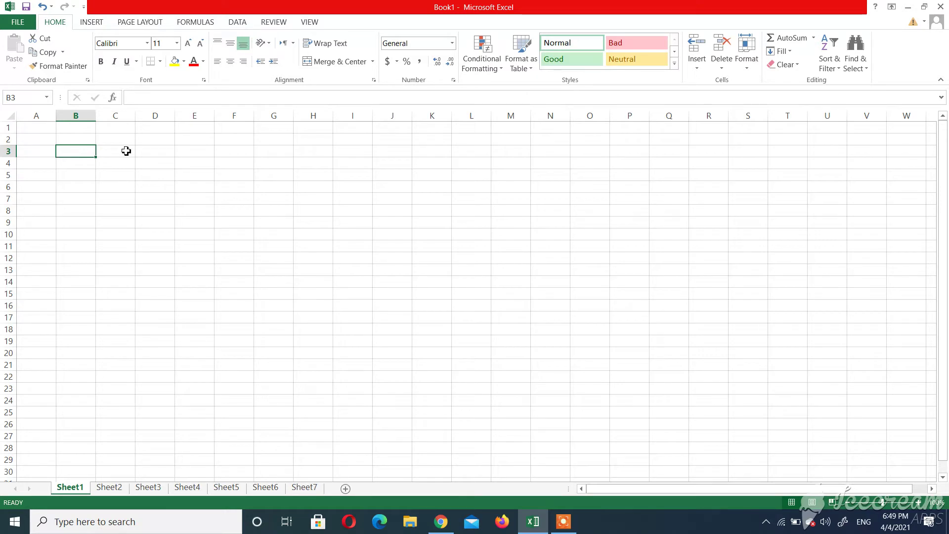
# - Select D3:J7, deselect it at G12, then look up cell H7 in the Research pane
pyautogui.click(170, 153)
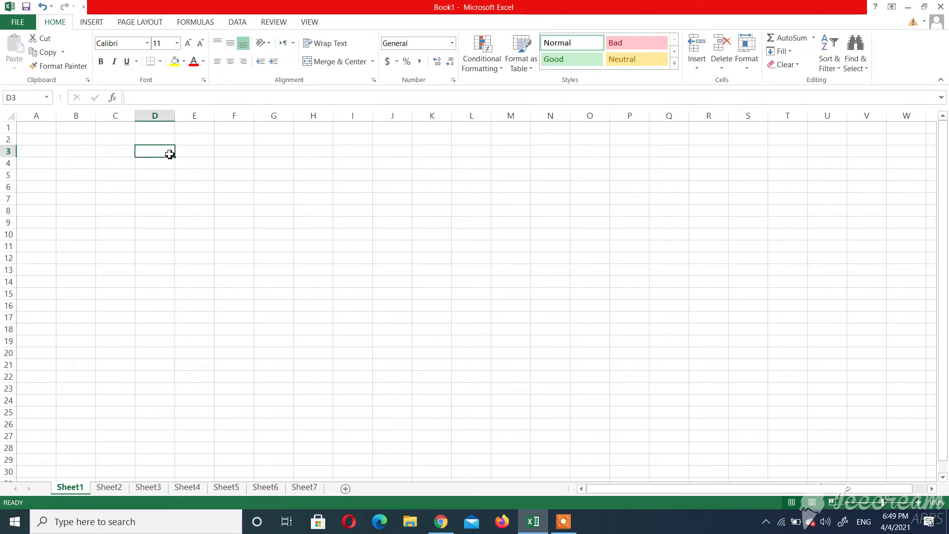
pyautogui.moveTo(169, 155); pyautogui.dragTo(407, 197)
pyautogui.click(255, 263)
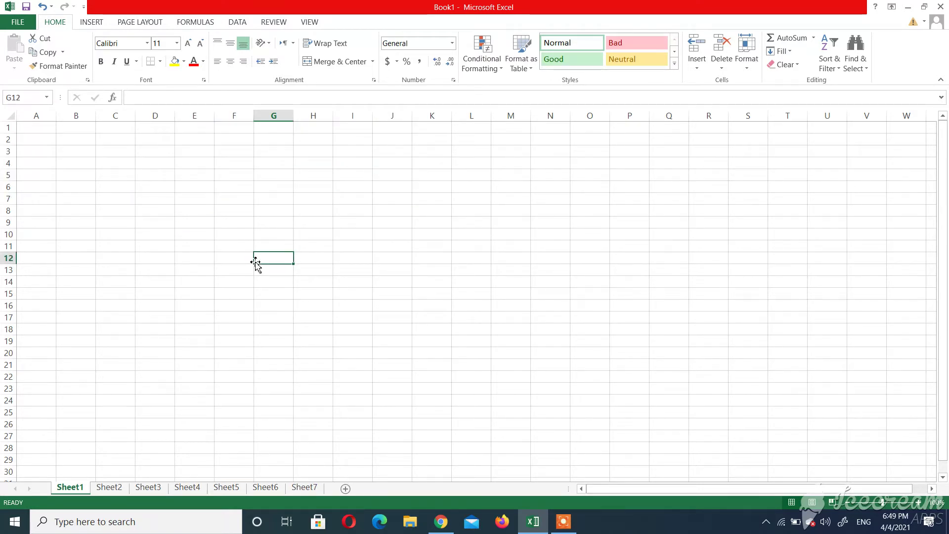
pyautogui.keyDown('alt'); pyautogui.click(322, 197); pyautogui.keyUp('alt')
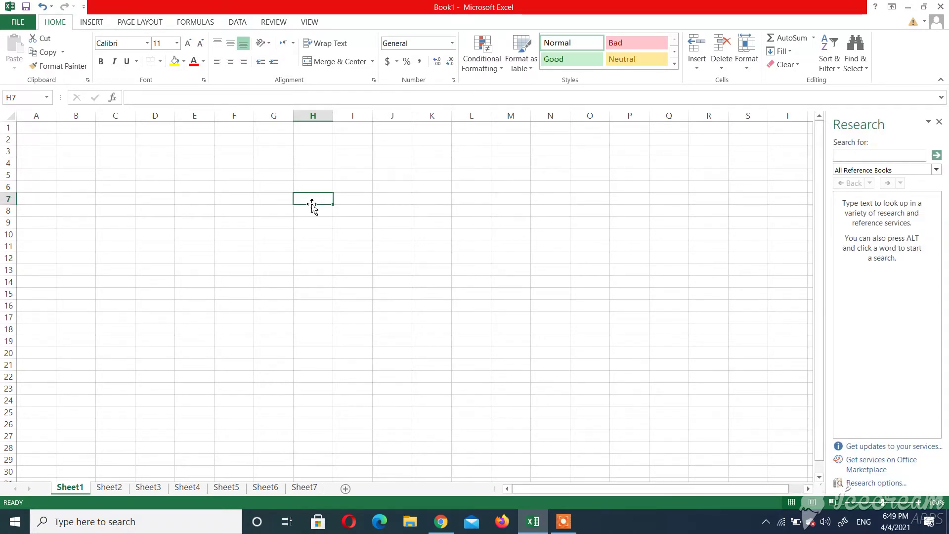
# - Select the scattered cells H7, L6, J12 and L11 together
pyautogui.keyDown('ctrl'); pyautogui.click(467, 189); pyautogui.keyUp('ctrl')
pyautogui.keyDown('ctrl'); pyautogui.click(409, 259); pyautogui.keyUp('ctrl')
pyautogui.keyDown('ctrl'); pyautogui.click(468, 243); pyautogui.keyUp('ctrl')
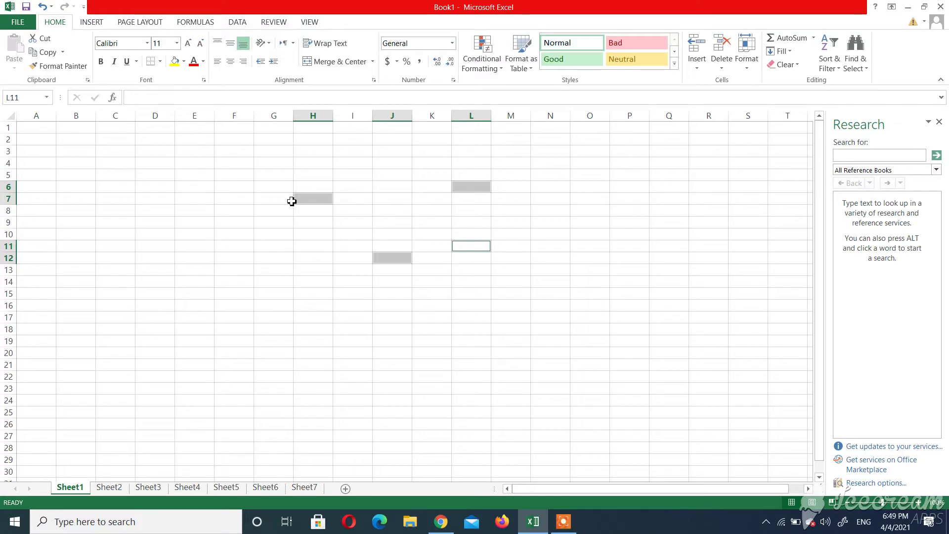
# - Start a new selection at F5 and extend it right and down
pyautogui.click(229, 177)
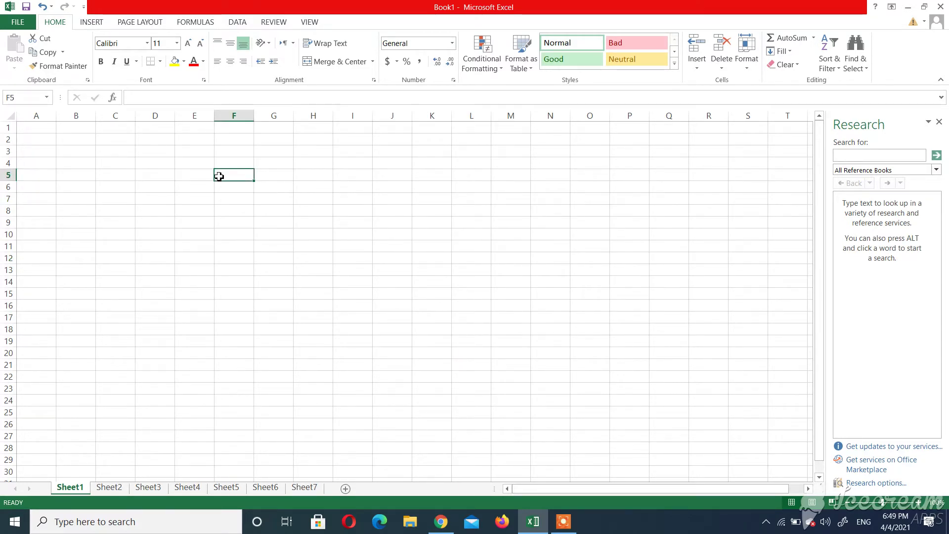
pyautogui.hotkey('shift', 'Right')
pyautogui.hotkey('shift', 'Right')
pyautogui.hotkey('shift', 'Right')
pyautogui.hotkey('shift', 'Right')
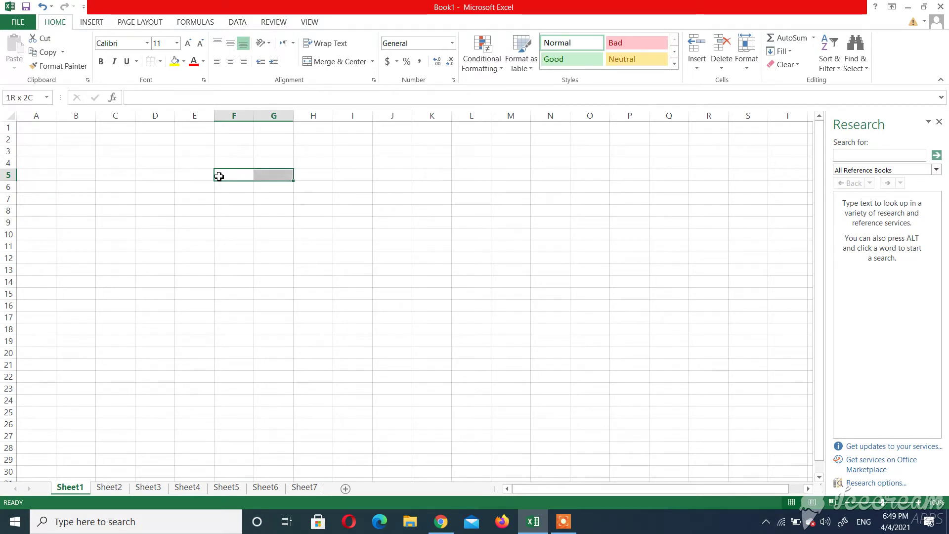
pyautogui.hotkey('shift', 'Down')
pyautogui.hotkey('shift', 'Down')
pyautogui.hotkey('shift', 'Down')
pyautogui.hotkey('shift', 'Down')
pyautogui.hotkey('shift', 'Down')
pyautogui.hotkey('shift', 'Down')
pyautogui.hotkey('shift', 'Down')
pyautogui.hotkey('shift', 'Down')
pyautogui.hotkey('shift', 'Down')
pyautogui.hotkey('shift', 'Down')
pyautogui.hotkey('shift', 'Down')
pyautogui.hotkey('shift', 'Down')
pyautogui.hotkey('shift', 'Down')
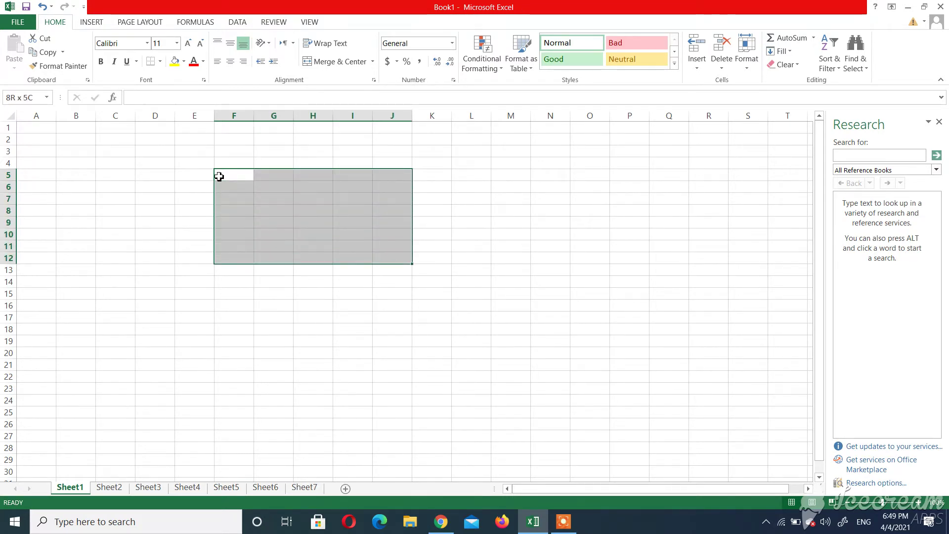
pyautogui.hotkey('shift', 'Down')
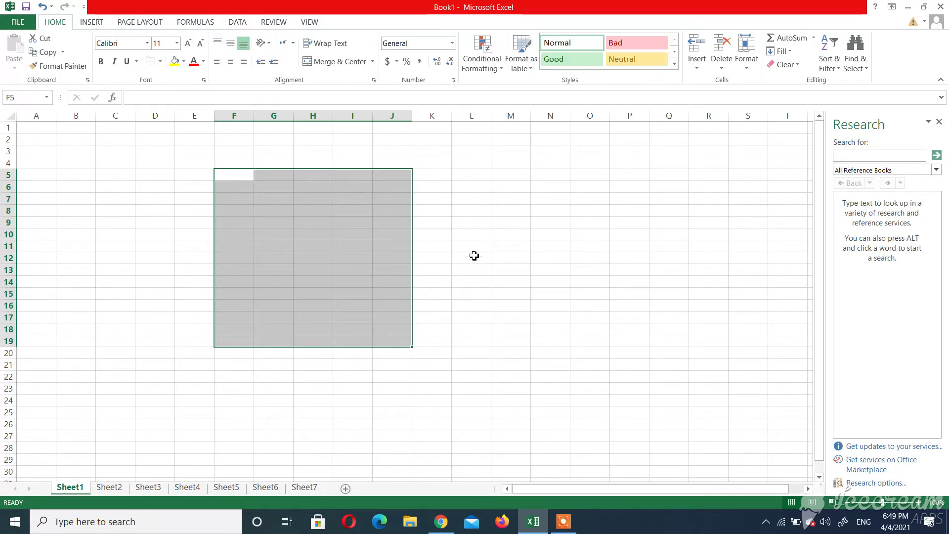
pyautogui.click(550, 232)
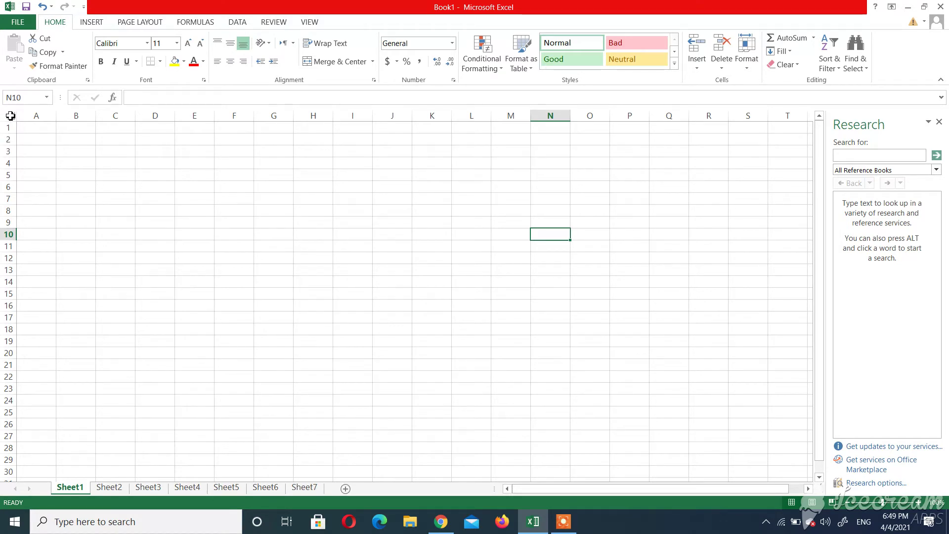
# - Select the whole sheet, deselect at B5, then select the range D5:N22
pyautogui.click(10, 116)
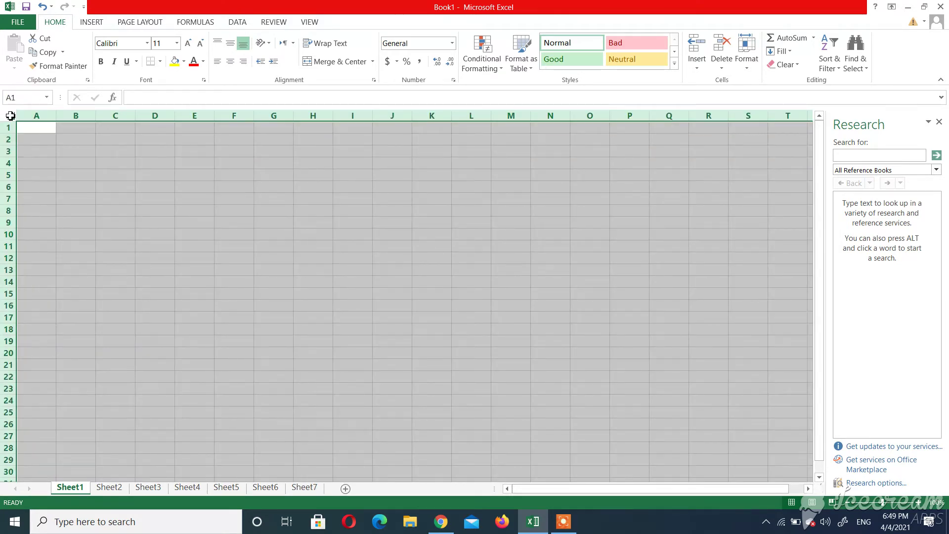
pyautogui.click(71, 174)
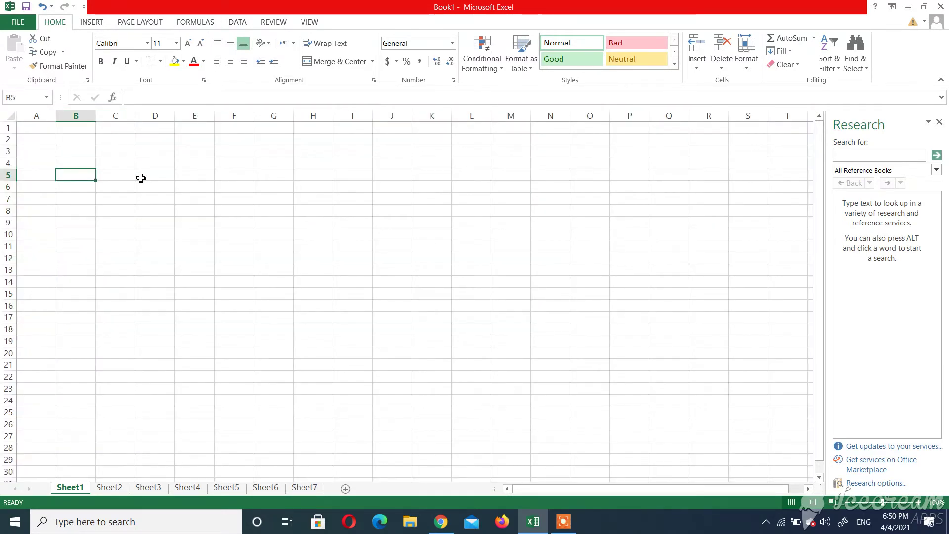
pyautogui.moveTo(141, 178); pyautogui.dragTo(401, 350)
pyautogui.moveTo(402, 406); pyautogui.dragTo(546, 383)
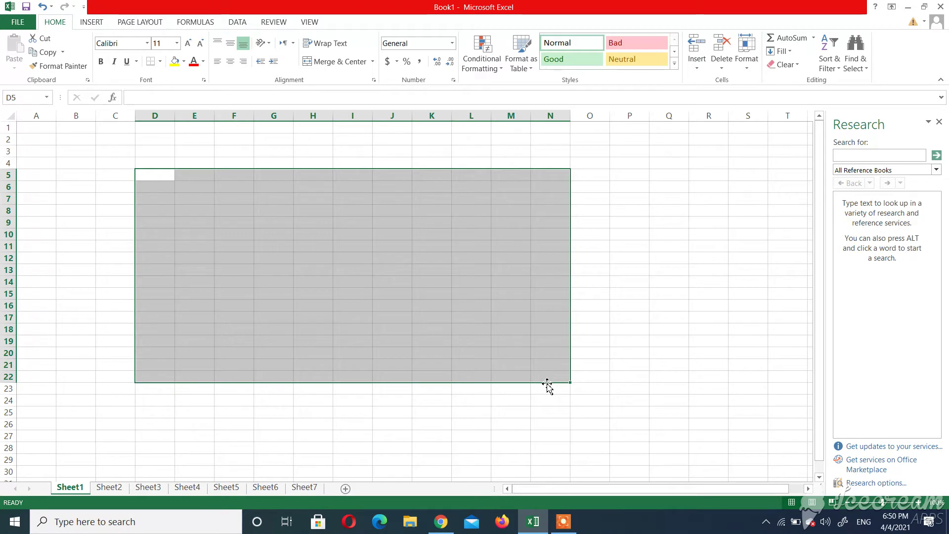
# - Close Excel, discarding the unsaved changes to Book1
pyautogui.click(562, 523)
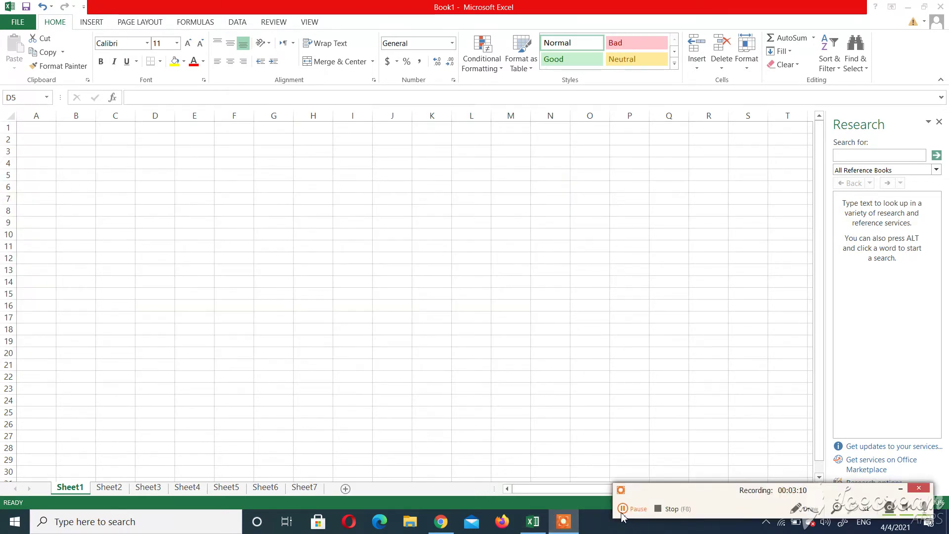
pyautogui.click(942, 6)
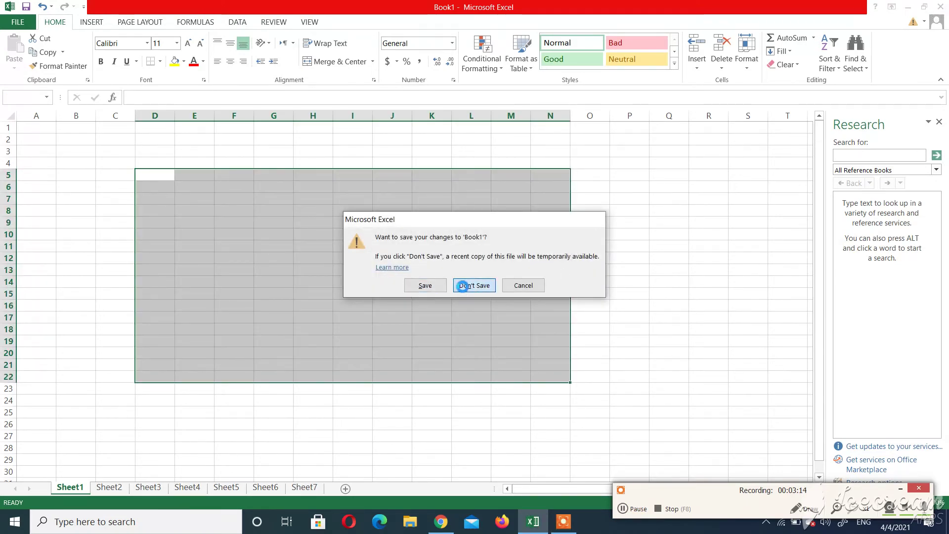
pyautogui.click(473, 285)
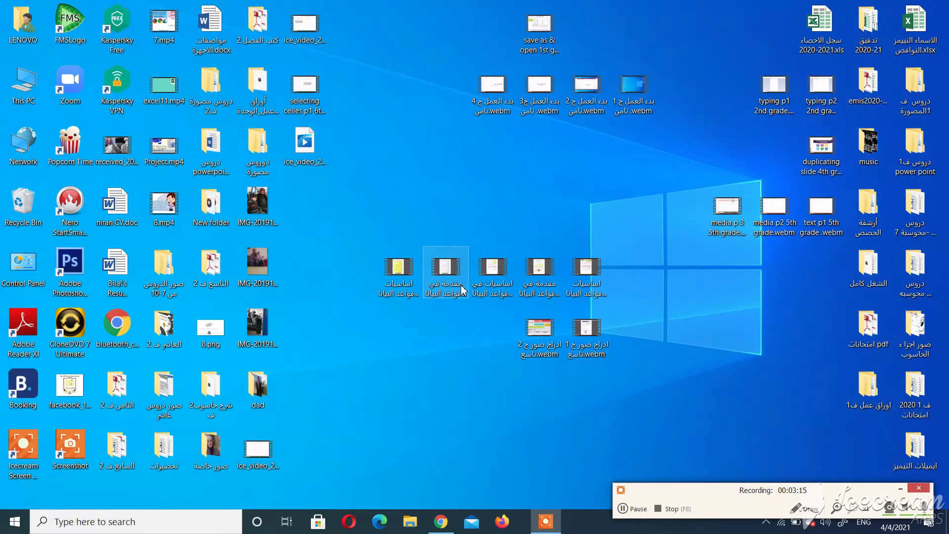
# - Launch Excel 2013 from Windows search, dismiss the activation notice, and create a blank workbook
pyautogui.click(172, 525)
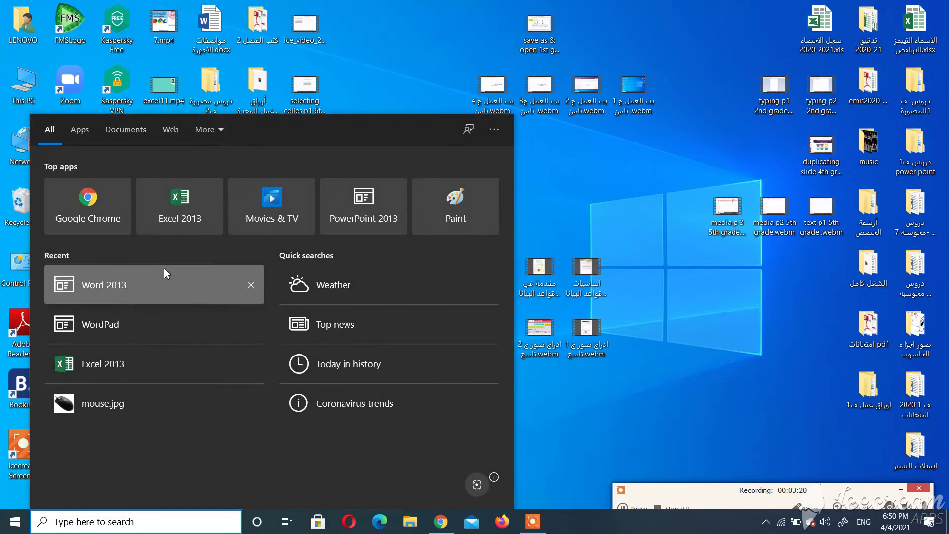
pyautogui.click(165, 208)
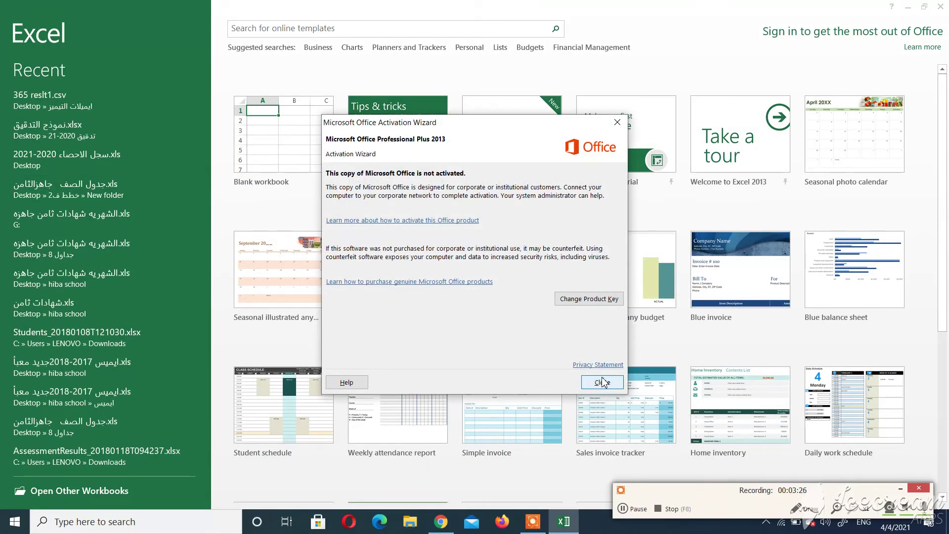
pyautogui.click(601, 382)
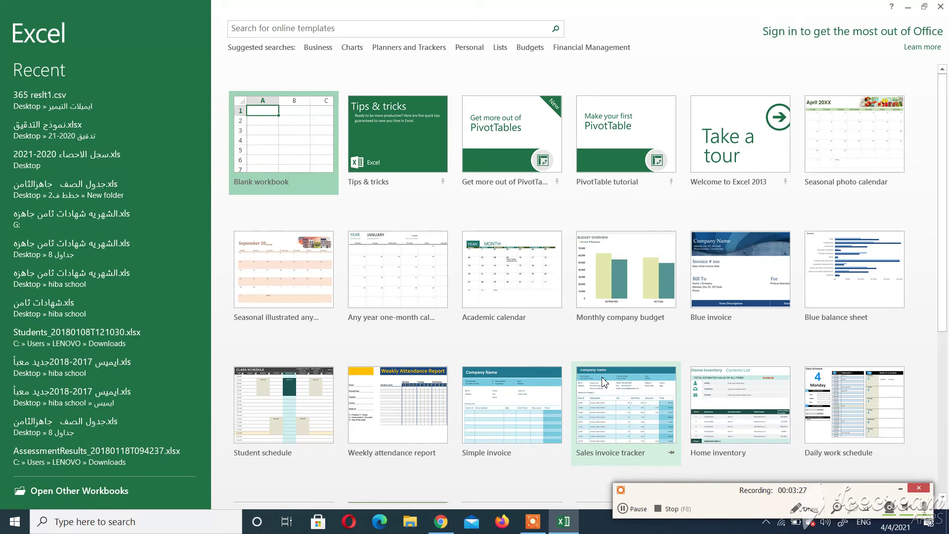
pyautogui.click(302, 130)
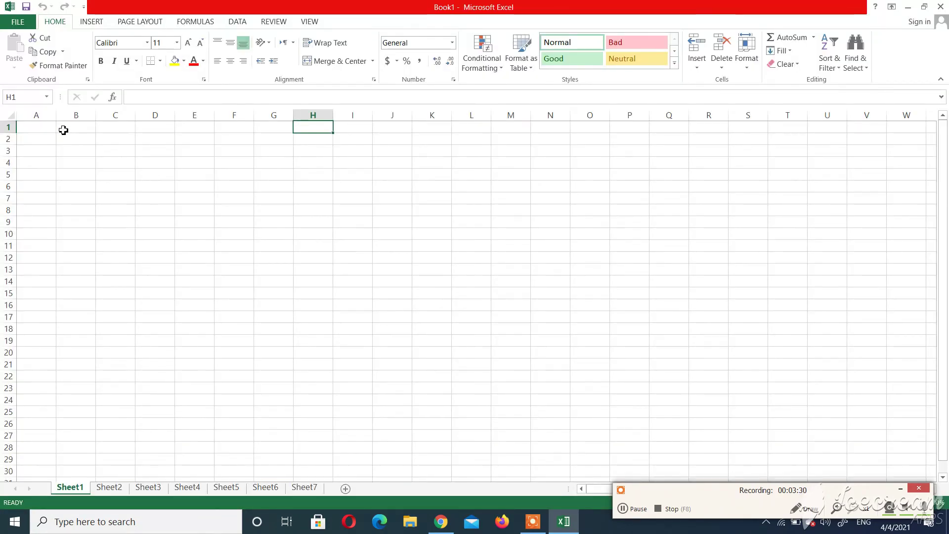
pyautogui.click(37, 126)
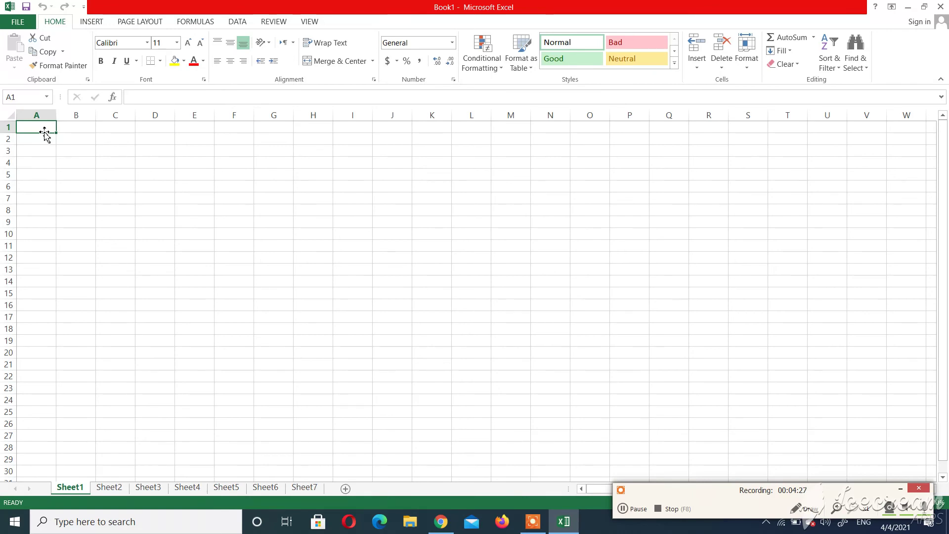
# - Enter 1, 2, hiba, naour and 4+5= into H7:H11, then select A1
pyautogui.click(310, 200)
pyautogui.write('1')
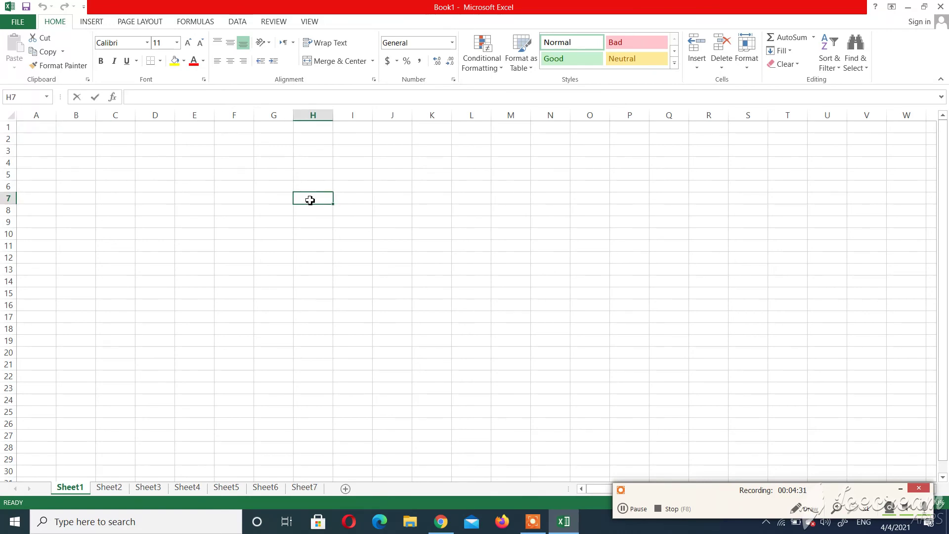
pyautogui.press('Return')
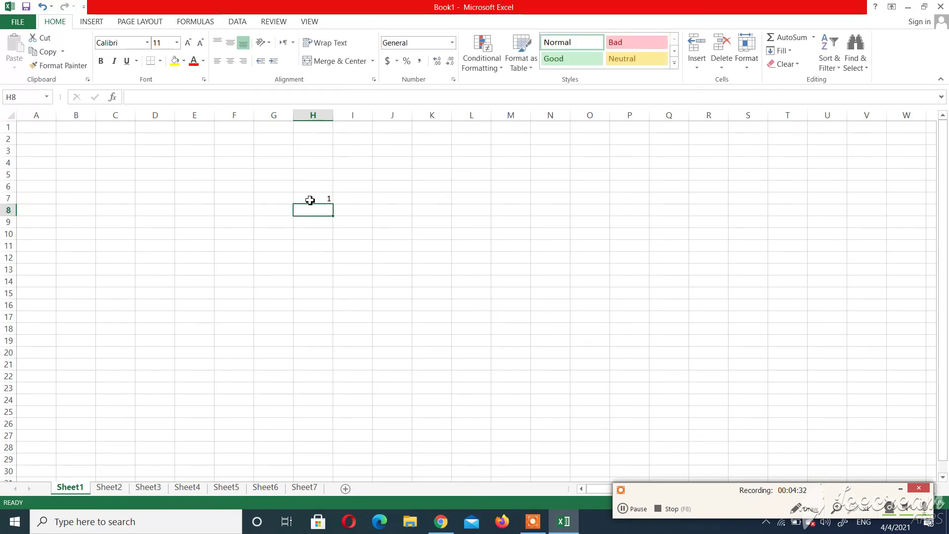
pyautogui.write('2')
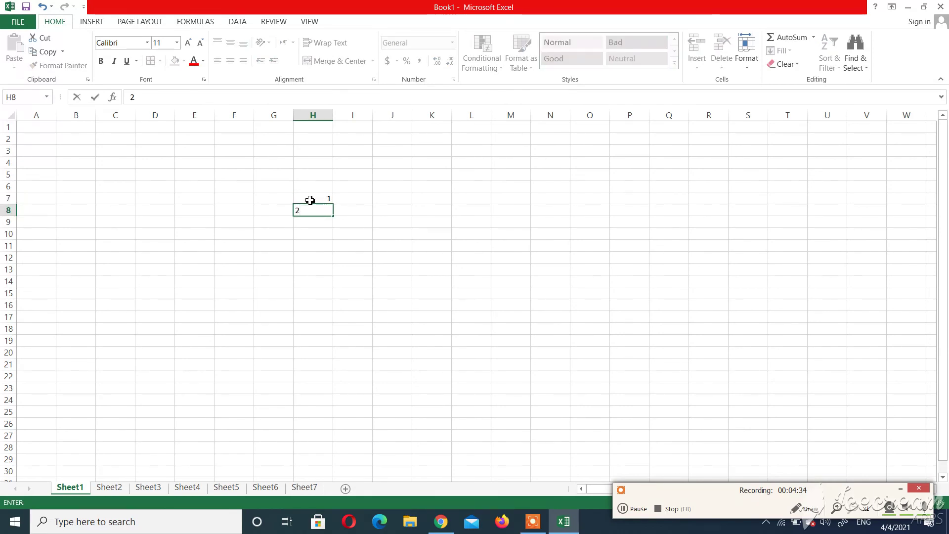
pyautogui.press('Return')
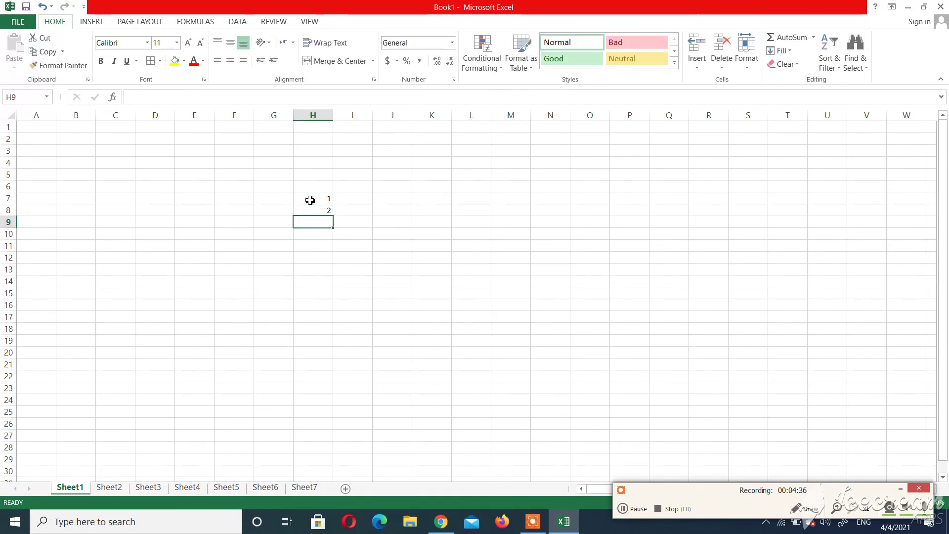
pyautogui.write('hiba')
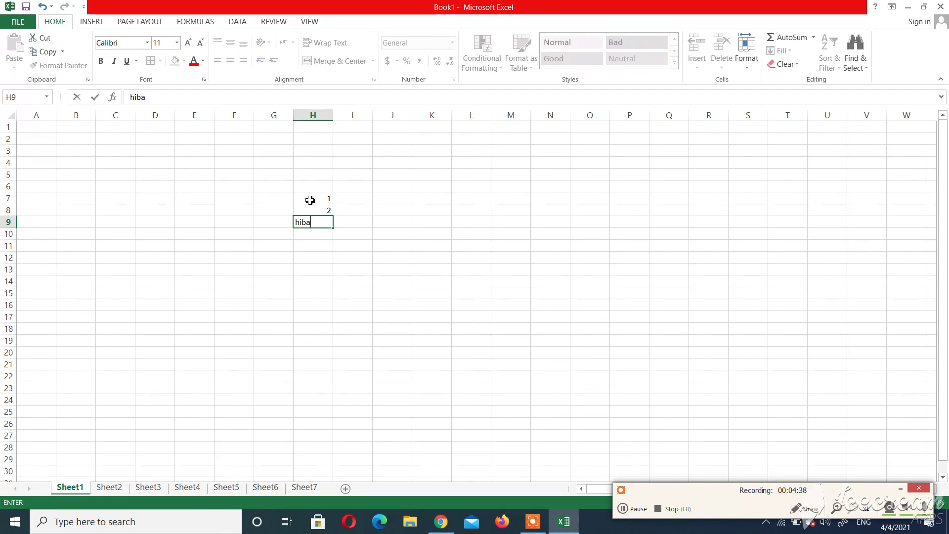
pyautogui.press('Return')
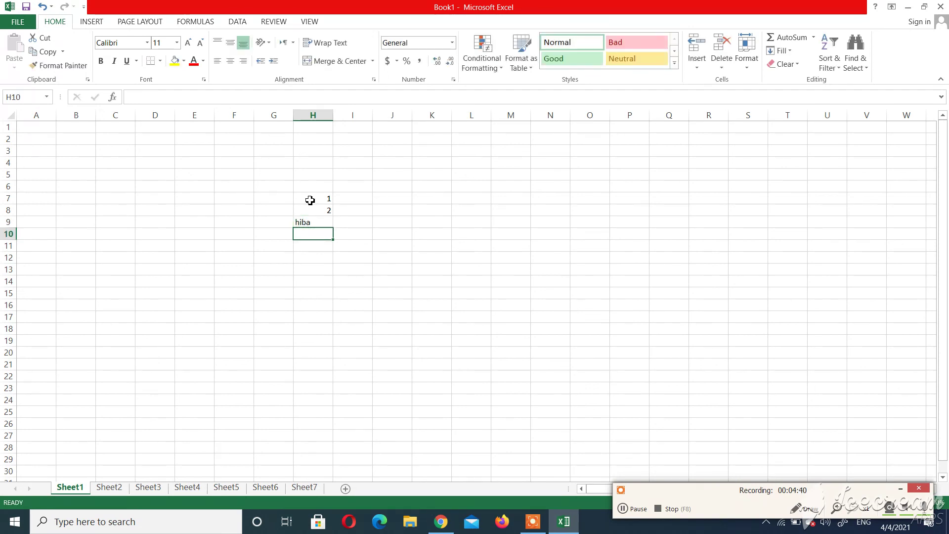
pyautogui.write('nao')
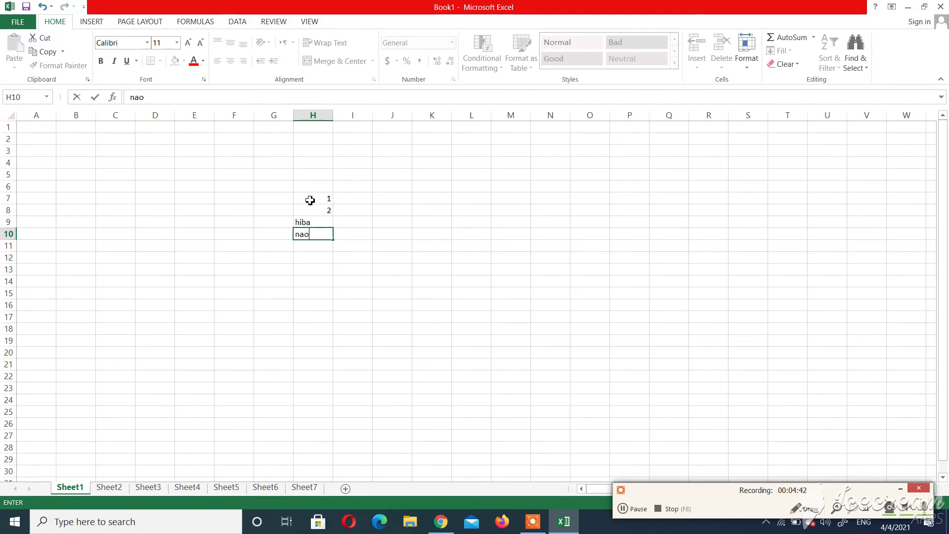
pyautogui.write('ur')
pyautogui.press('Return')
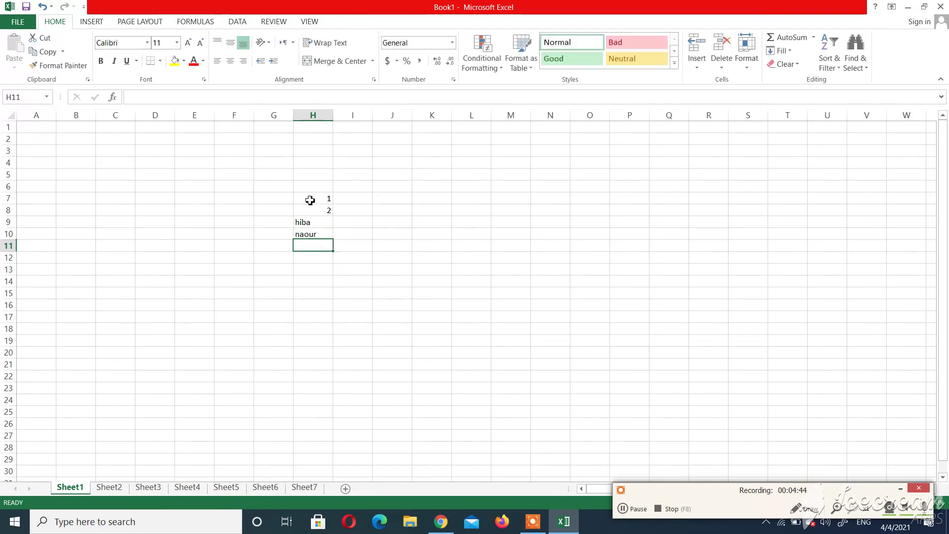
pyautogui.write('4')
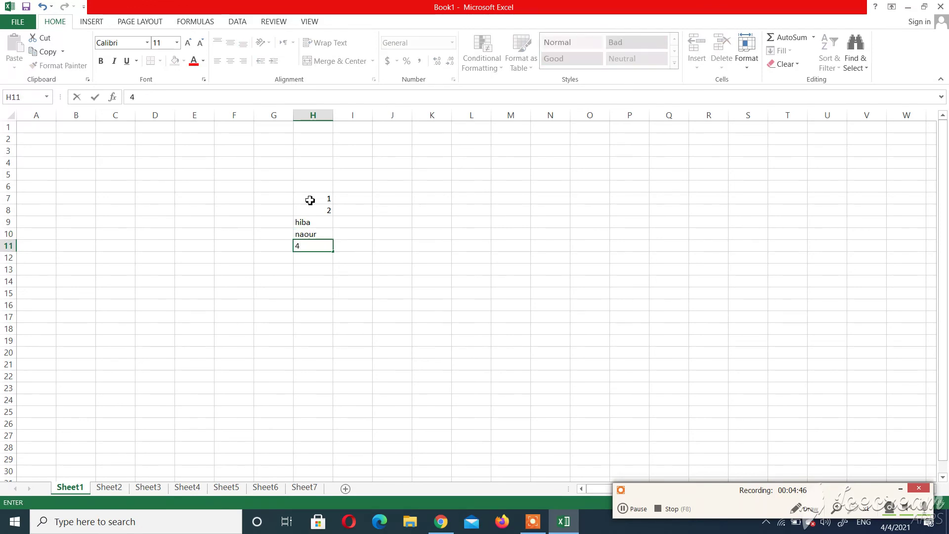
pyautogui.write('+5')
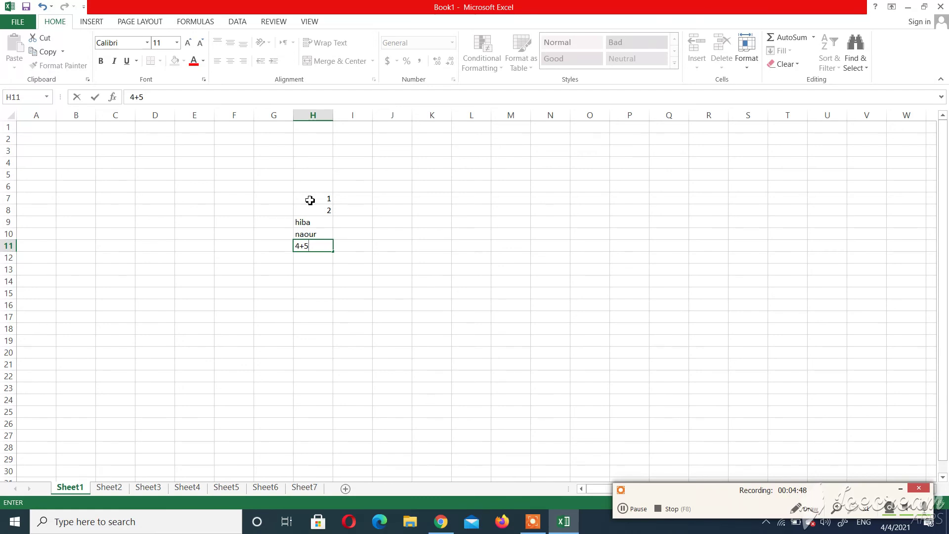
pyautogui.write('+')
pyautogui.click(28, 130)
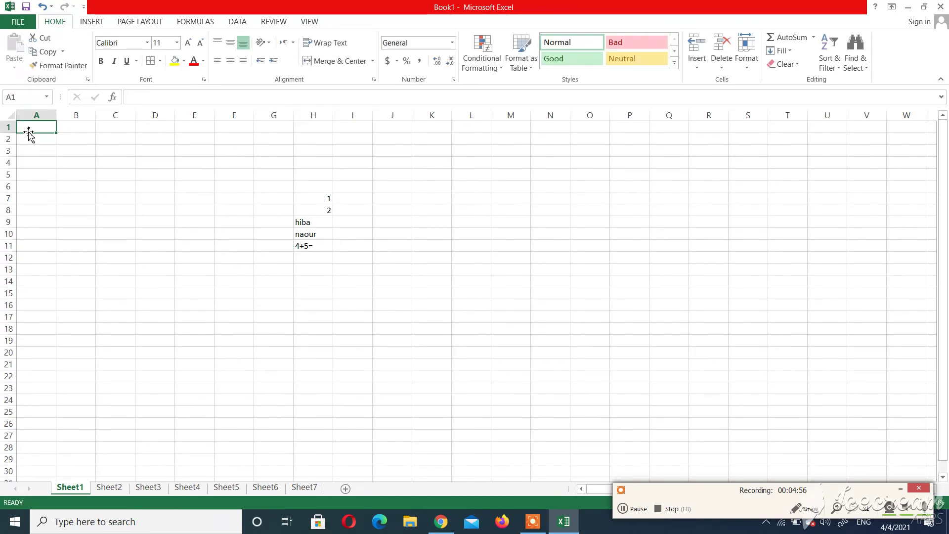